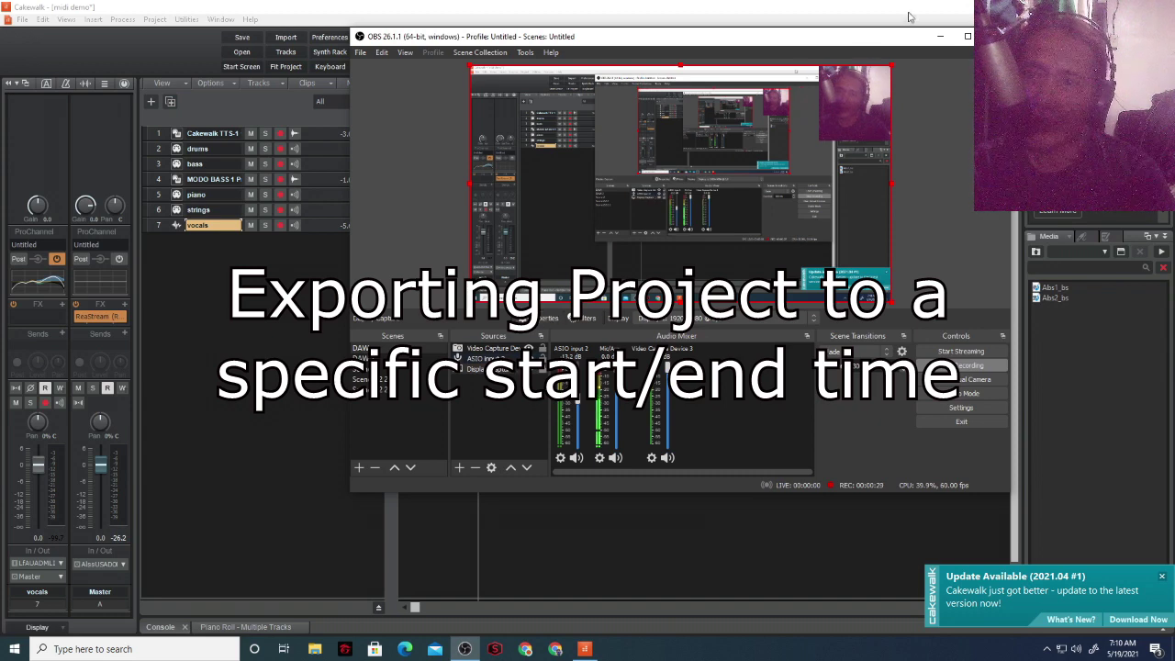
# Turn off loop playback and move the playhead to the end of the strings clip, at 00:00:29:09
pyautogui.click(942, 37)
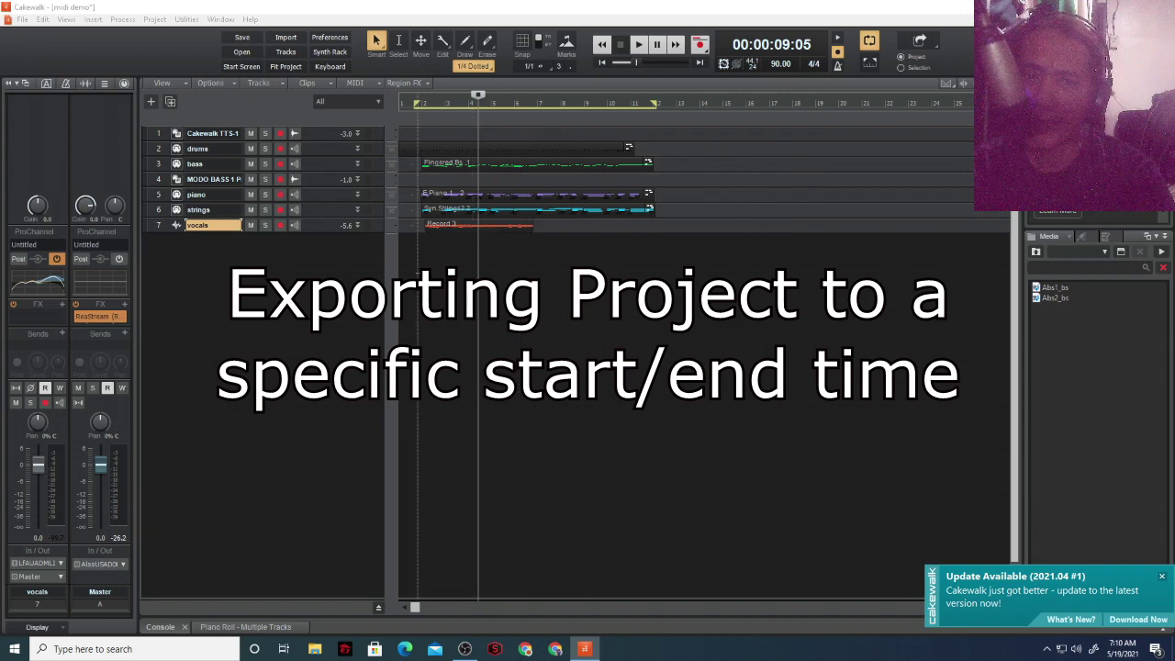
pyautogui.click(868, 40)
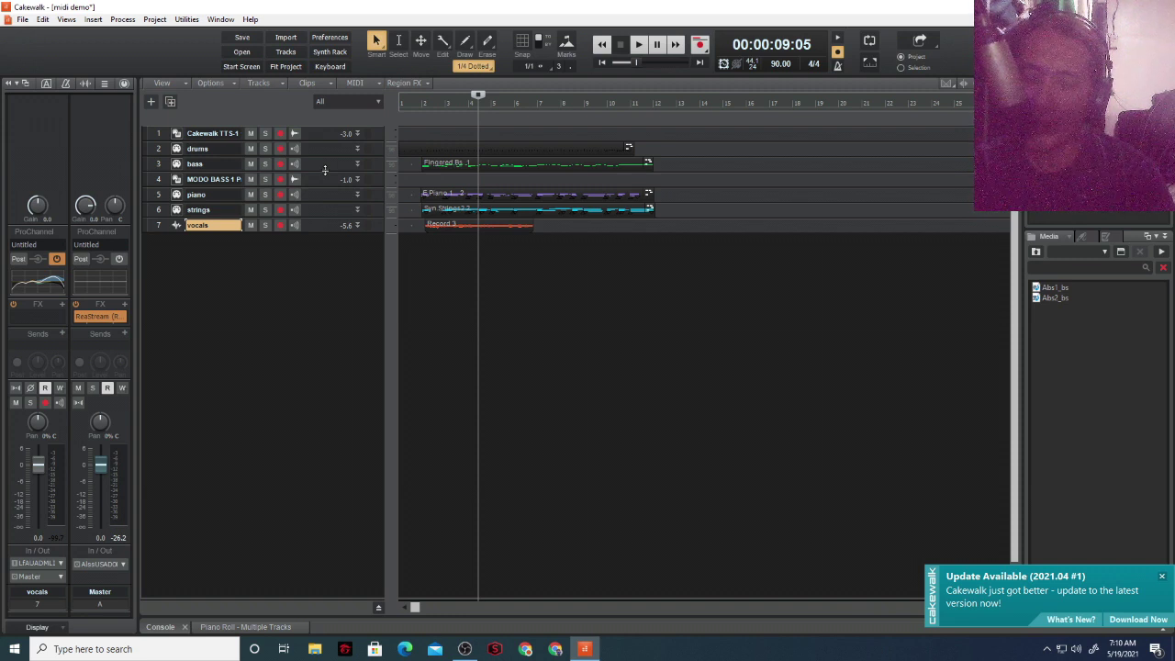
pyautogui.press('w')
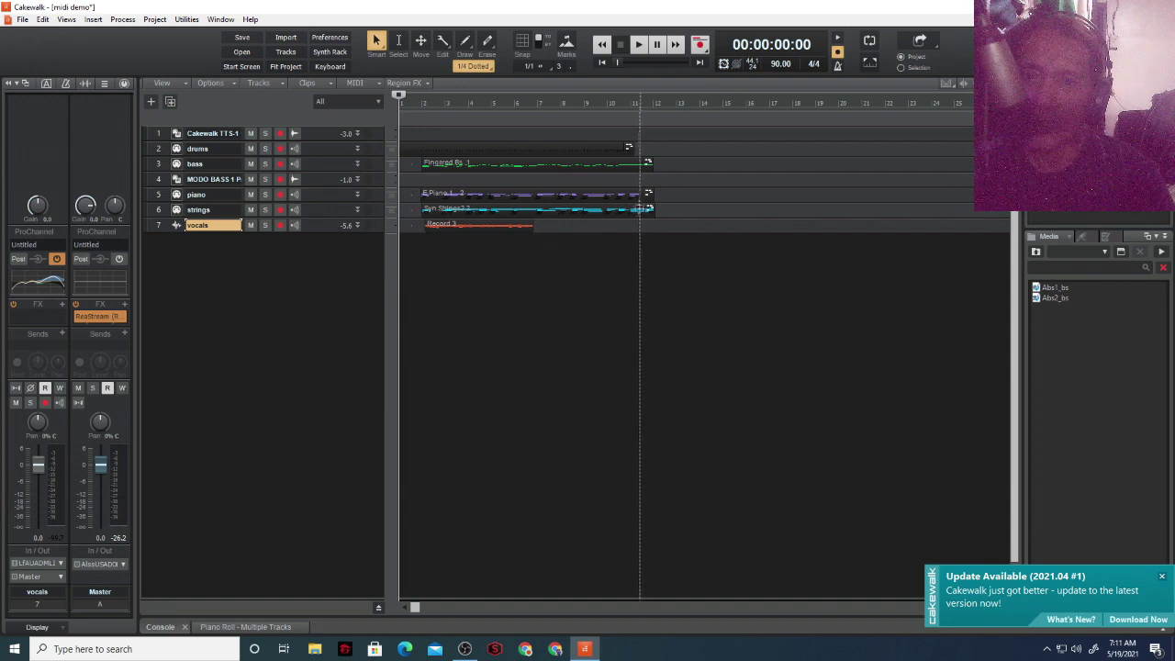
pyautogui.click(653, 250)
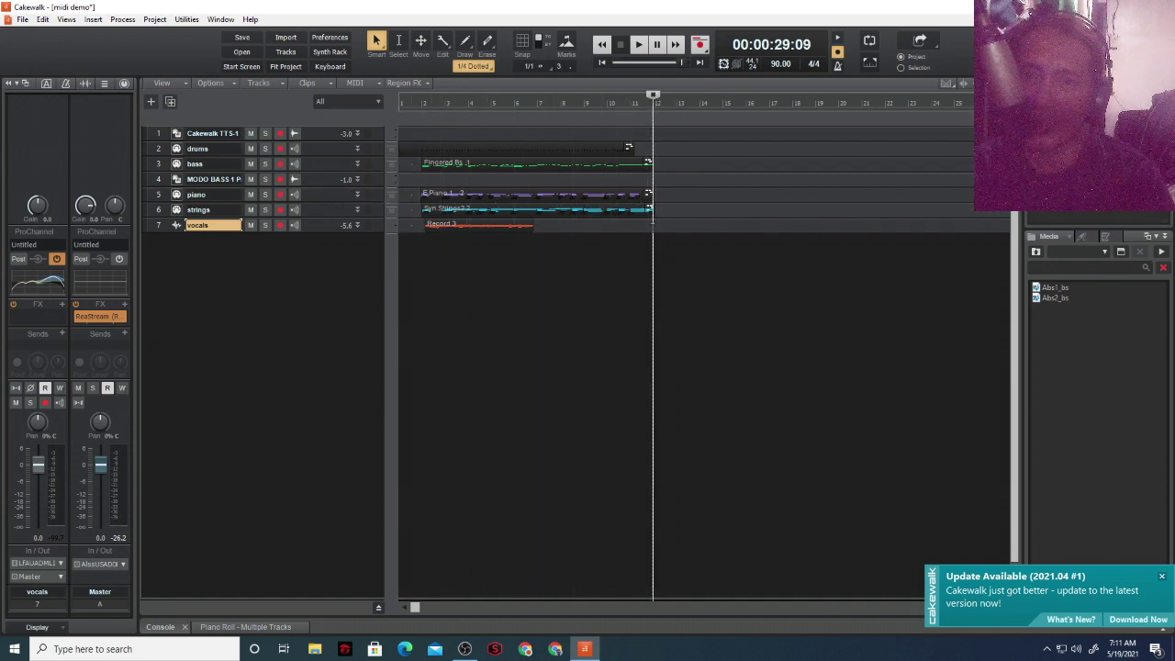
# Expand the strings track and dismiss the update notification
pyautogui.click(357, 211)
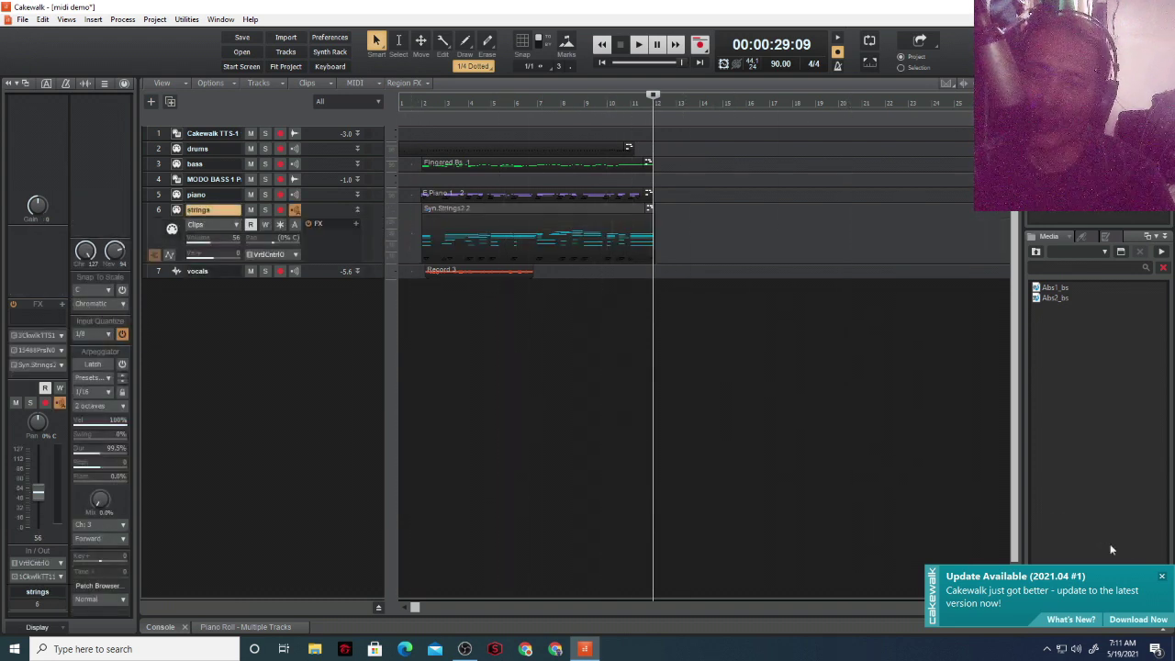
pyautogui.click(1163, 578)
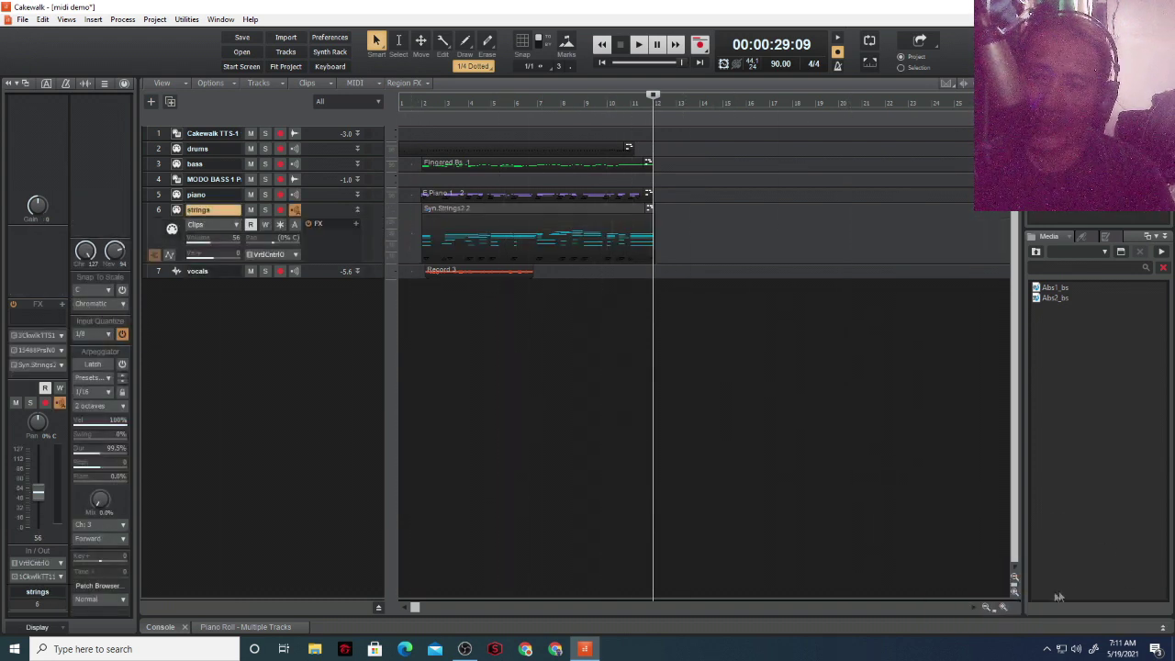
# Extend the end of the strings clip to about 12:03
pyautogui.click(1003, 608)
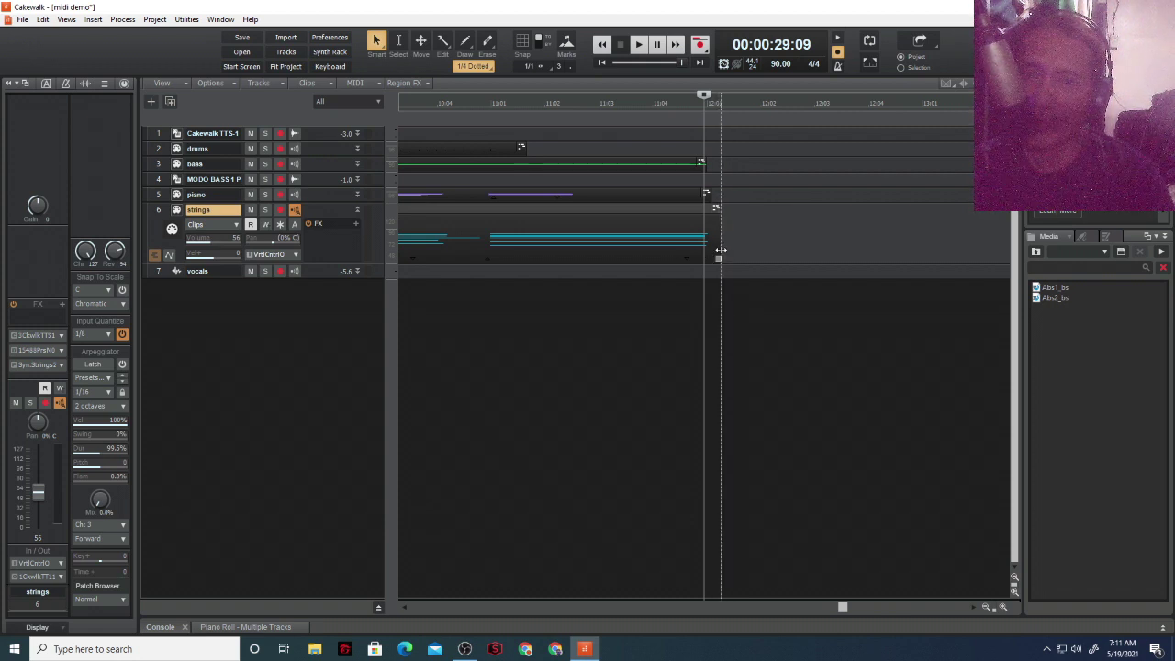
pyautogui.moveTo(720, 250)
pyautogui.mouseDown()
pyautogui.moveTo(683, 250)
pyautogui.moveTo(727, 250)
pyautogui.moveTo(719, 245)
pyautogui.mouseUp()
pyautogui.moveTo(719, 245); pyautogui.dragTo(796, 256)
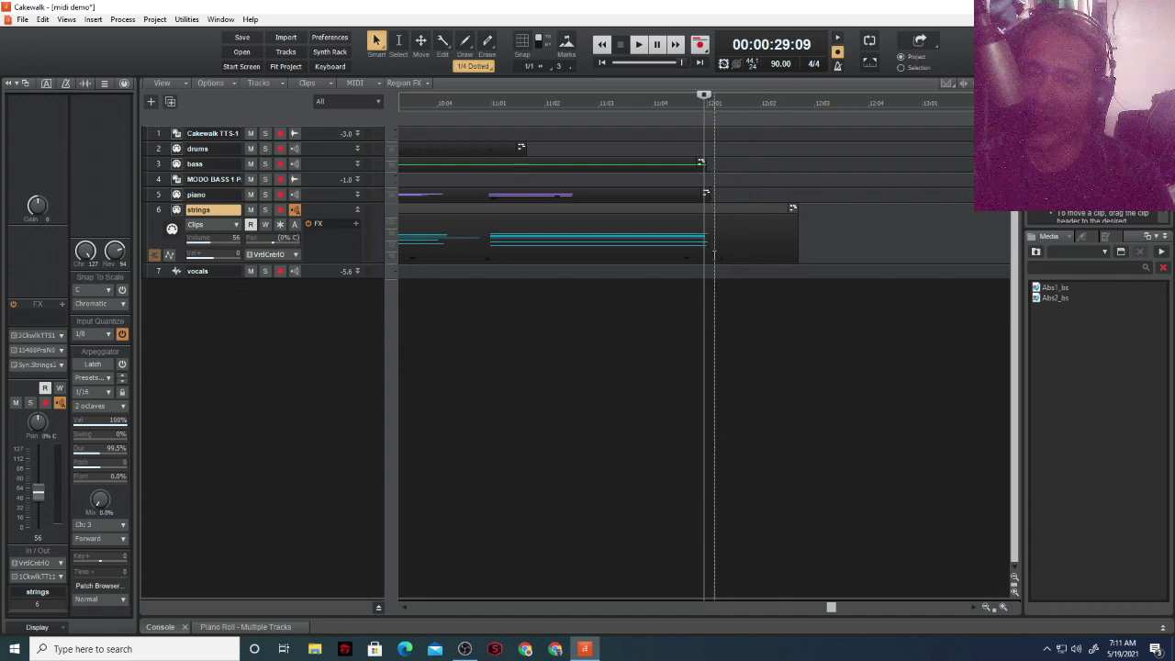
pyautogui.moveTo(795, 248)
pyautogui.mouseDown()
pyautogui.moveTo(707, 246)
pyautogui.moveTo(814, 250)
pyautogui.mouseUp()
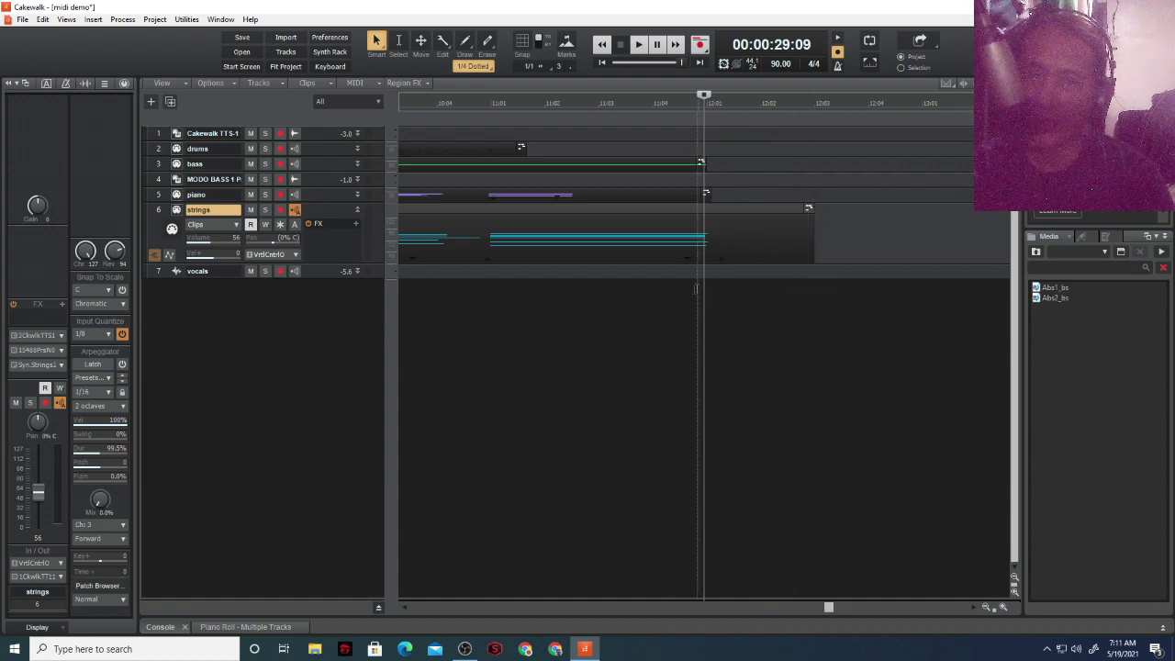
# Move the playhead past the end of all clips, to 00:00:33:09, and show the bus pane
pyautogui.click(599, 440)
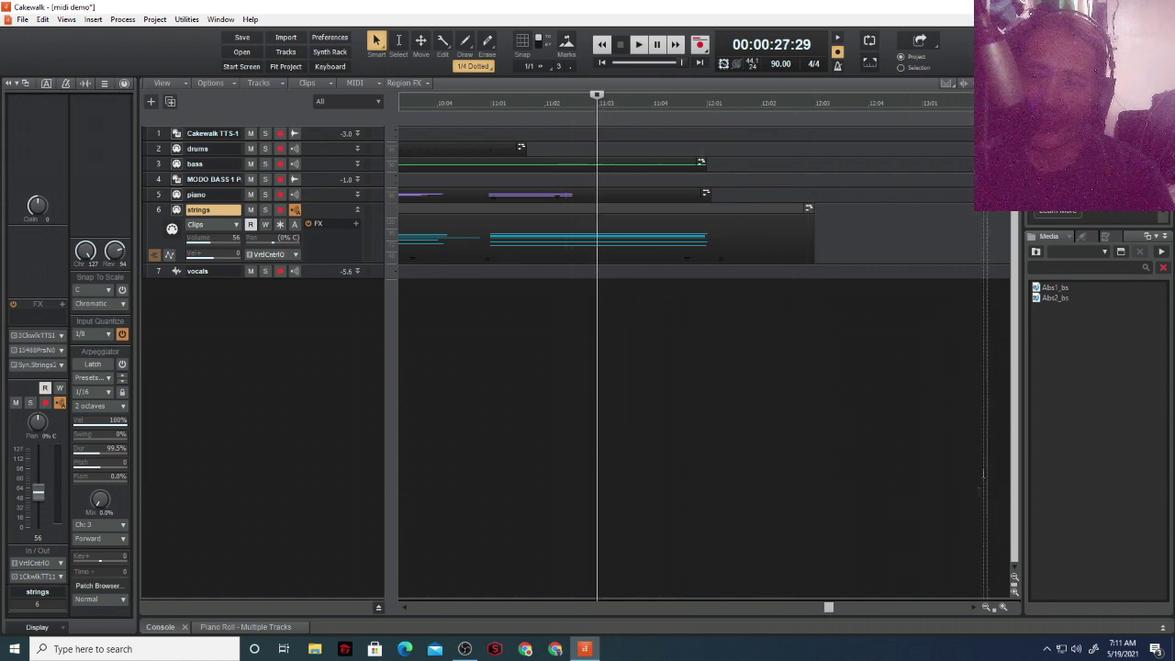
pyautogui.click(985, 607)
pyautogui.press('b')
pyautogui.click(980, 599)
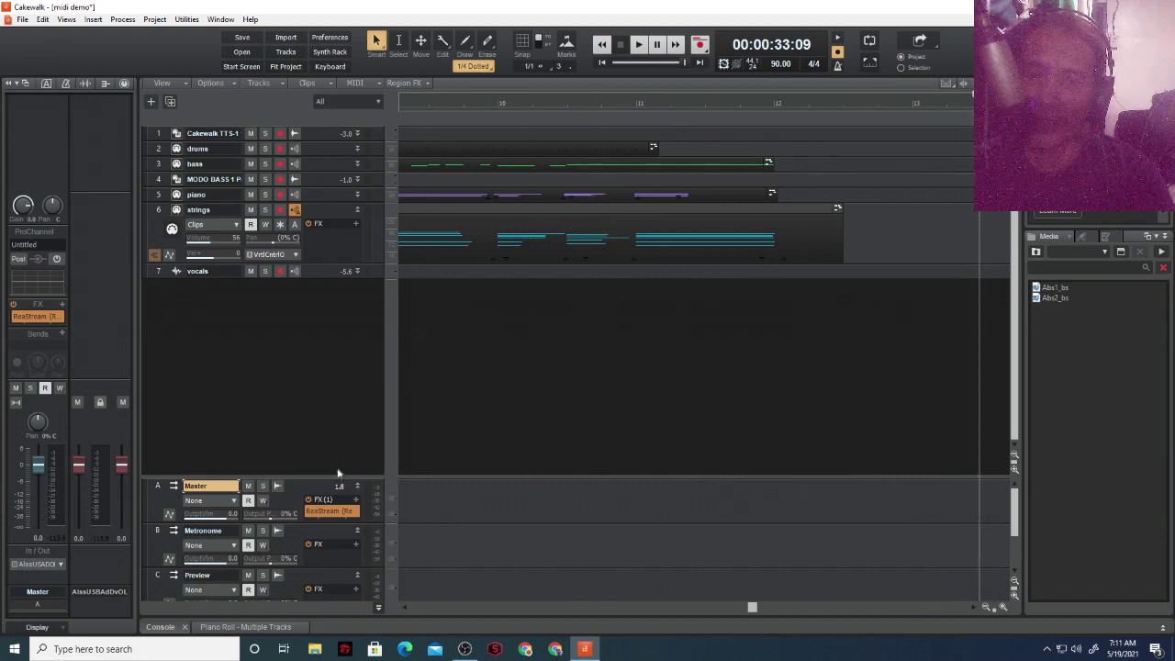
# Hide the bus pane and collapse the strings track
pyautogui.moveTo(338, 476); pyautogui.dragTo(338, 599)
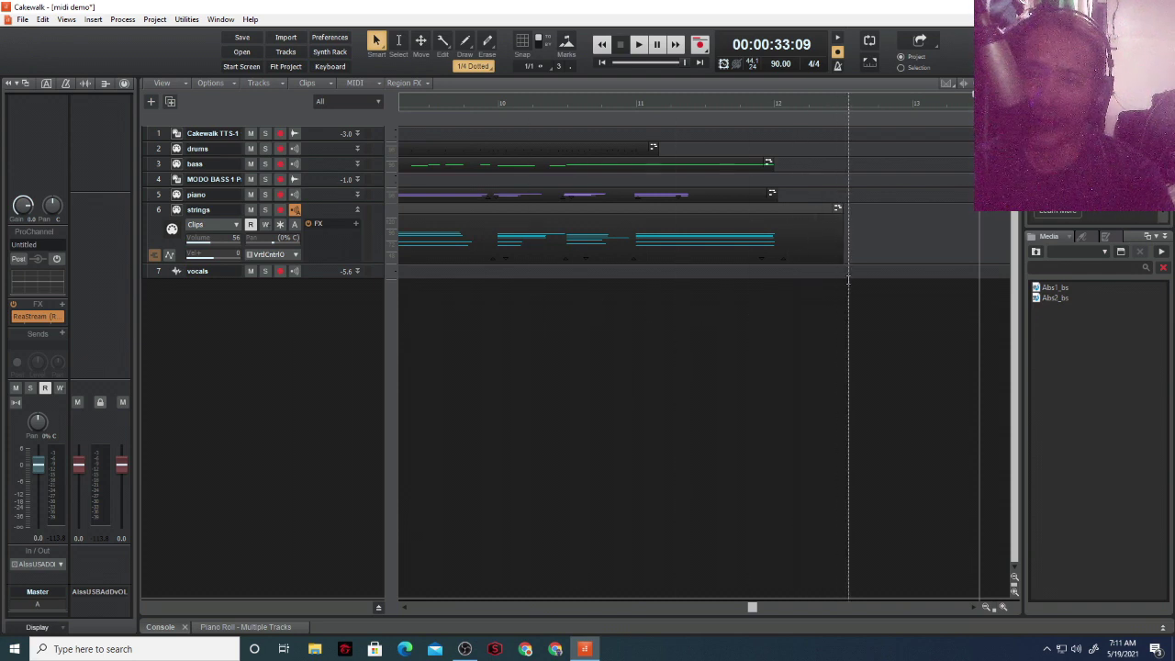
pyautogui.click(357, 211)
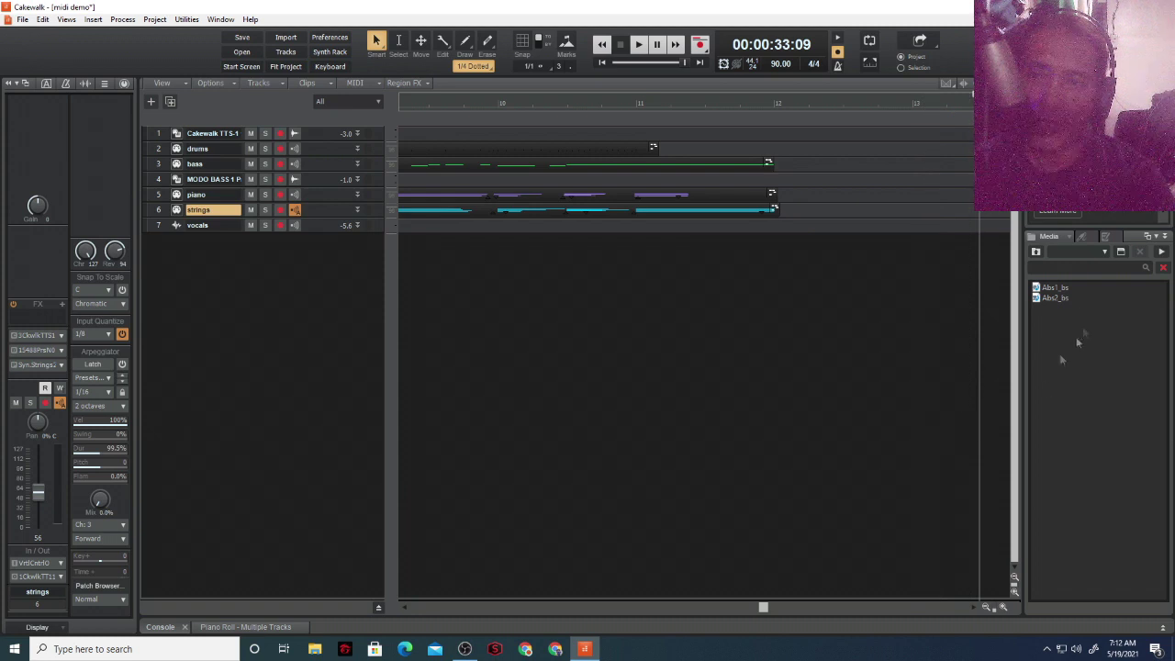
# Hide the browser and return the playhead to the start of the project
pyautogui.press('b')
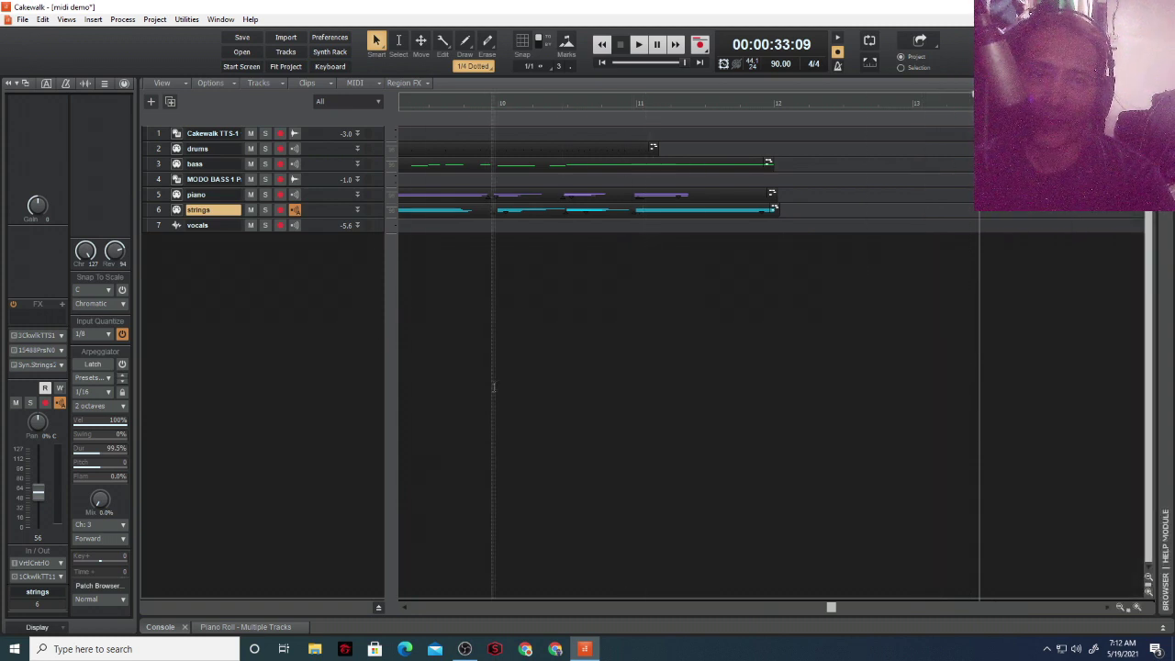
pyautogui.click(1121, 609)
pyautogui.click(1121, 608)
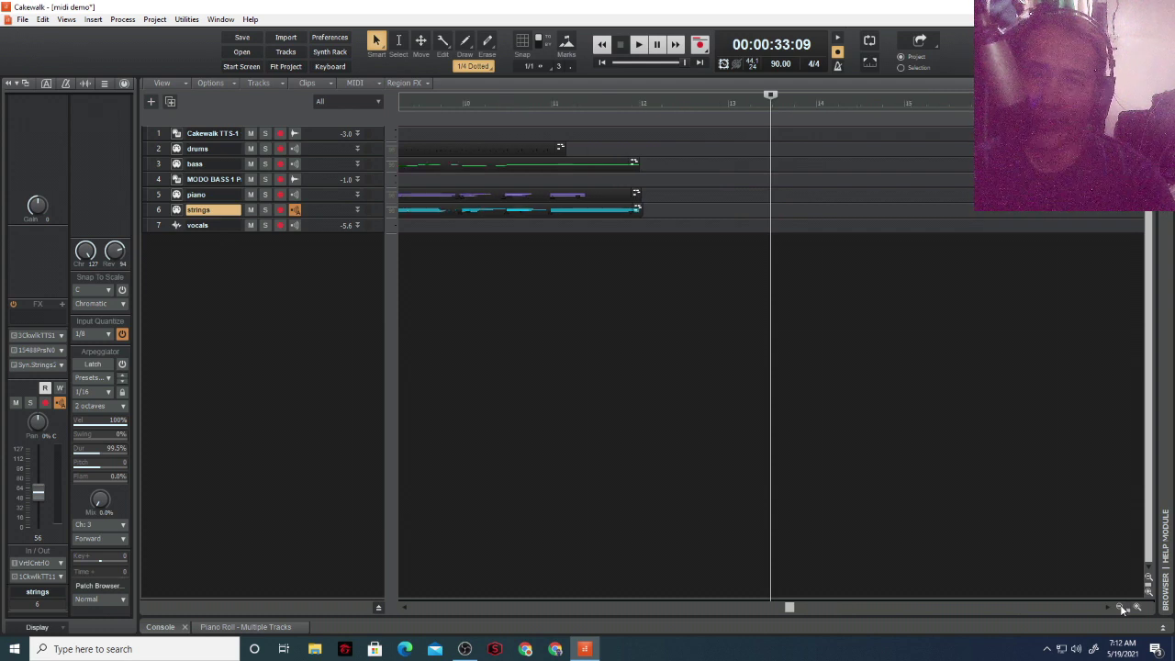
pyautogui.click(1121, 609)
pyautogui.click(1122, 608)
pyautogui.click(1121, 609)
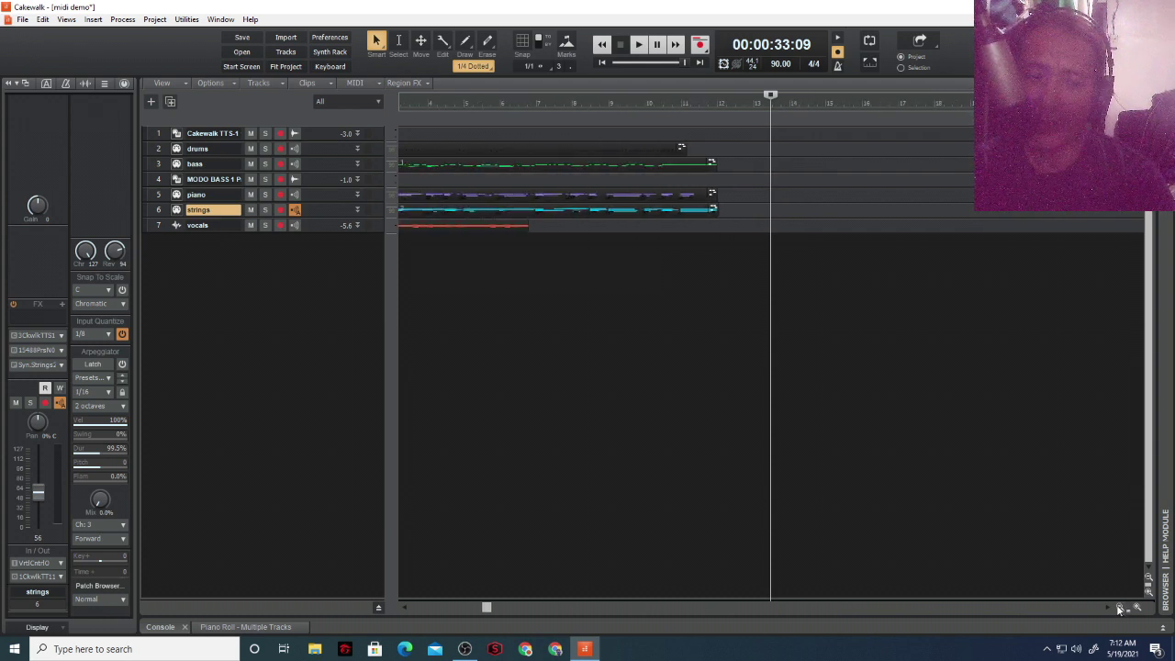
pyautogui.press('w')
pyautogui.click(1121, 609)
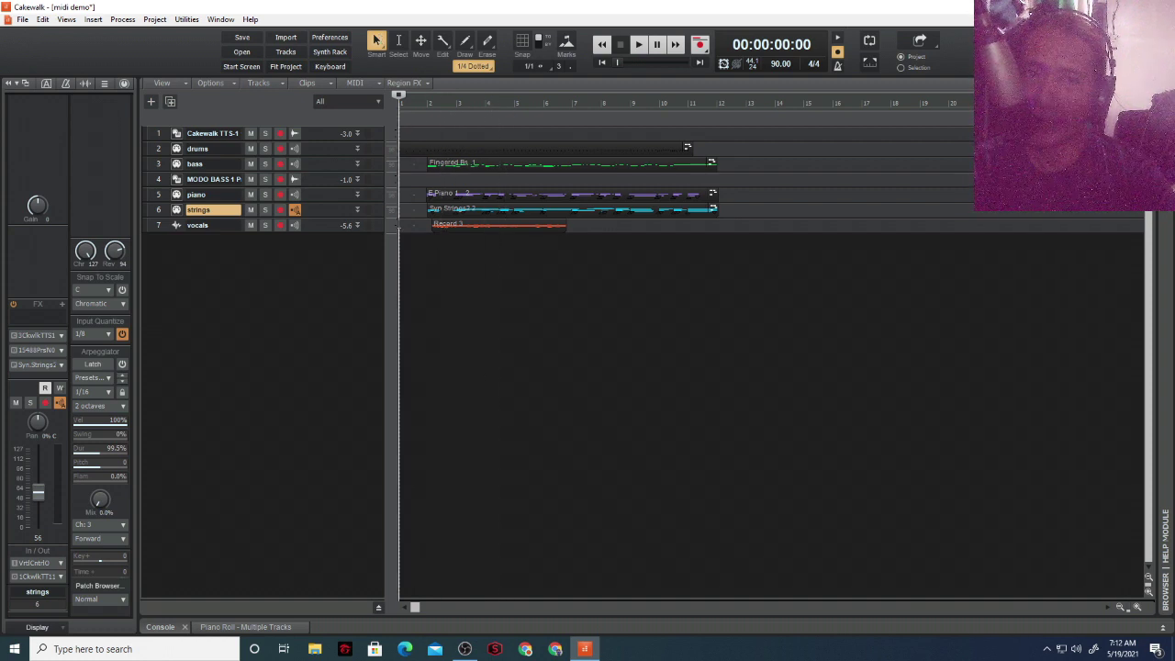
# Turn on snap to grid and set the snap resolution to 1/4
pyautogui.press('n')
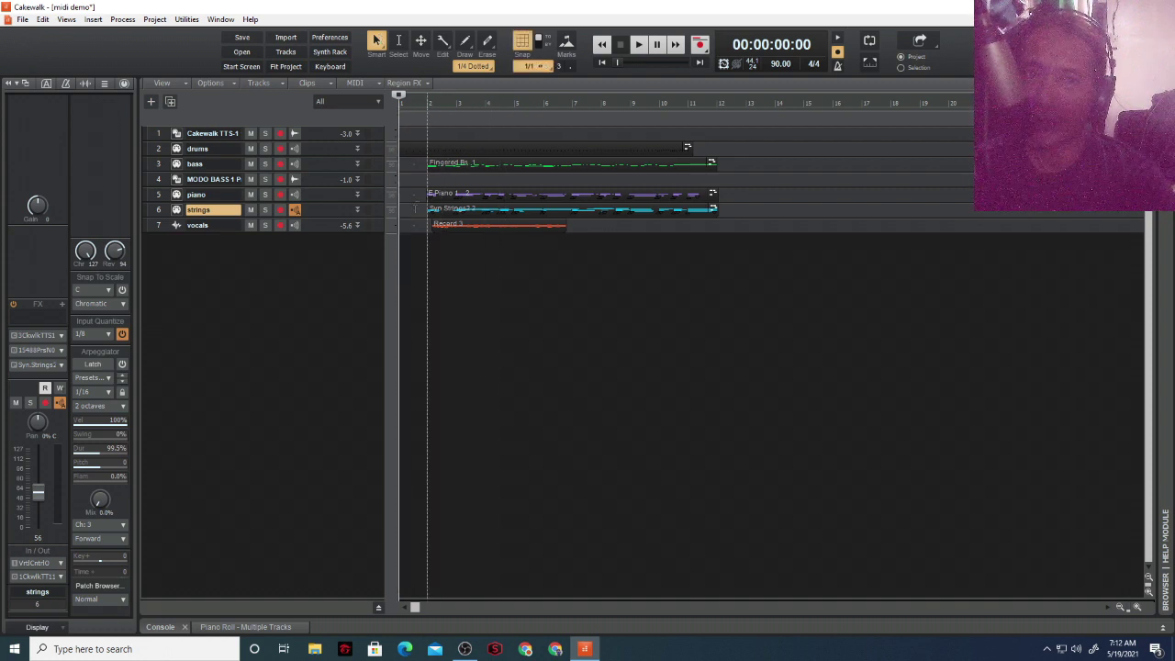
pyautogui.press('n')
pyautogui.click(543, 66)
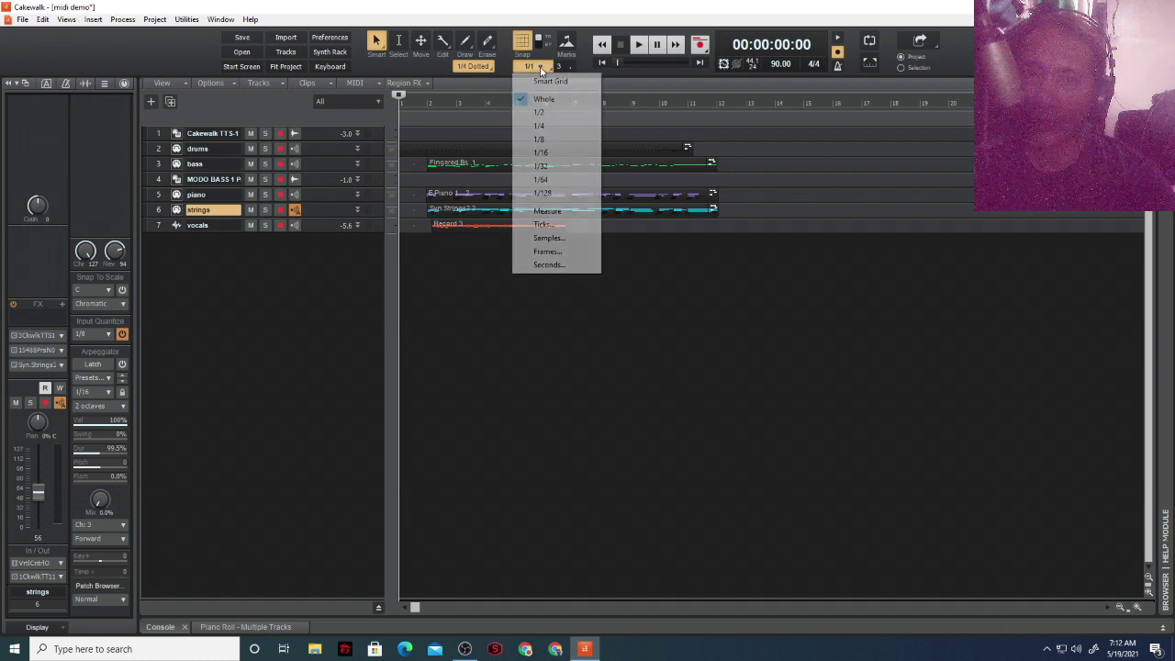
pyautogui.click(539, 126)
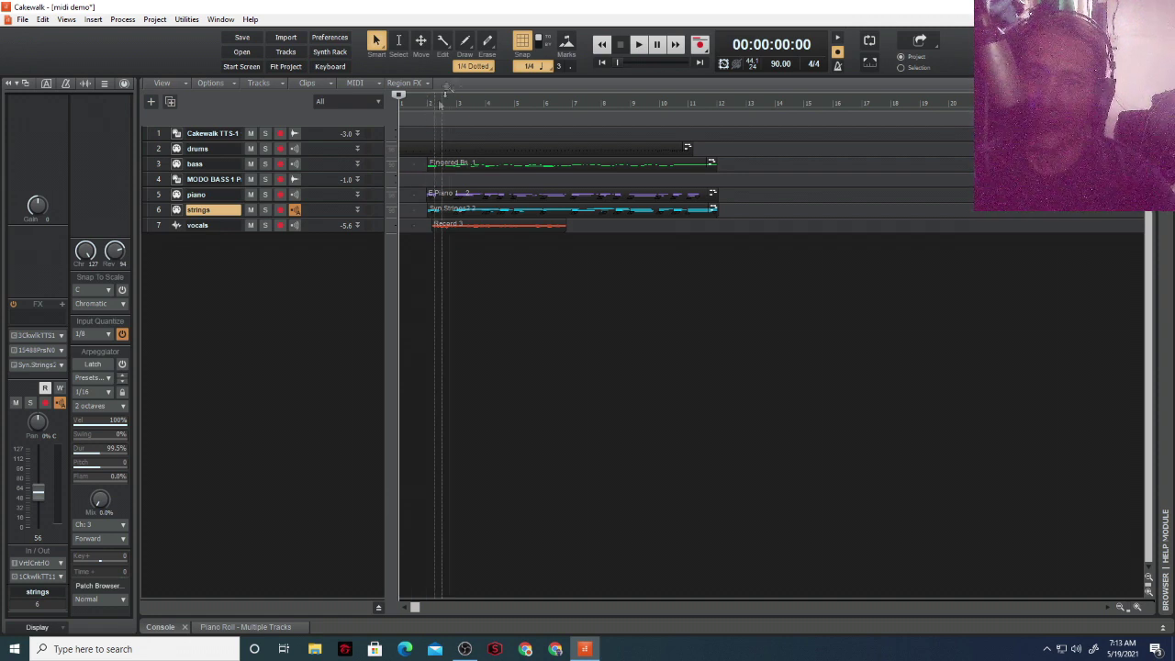
# Turn off snap and select a time range from just before measure 2 to just past the last clip's end
pyautogui.press('n')
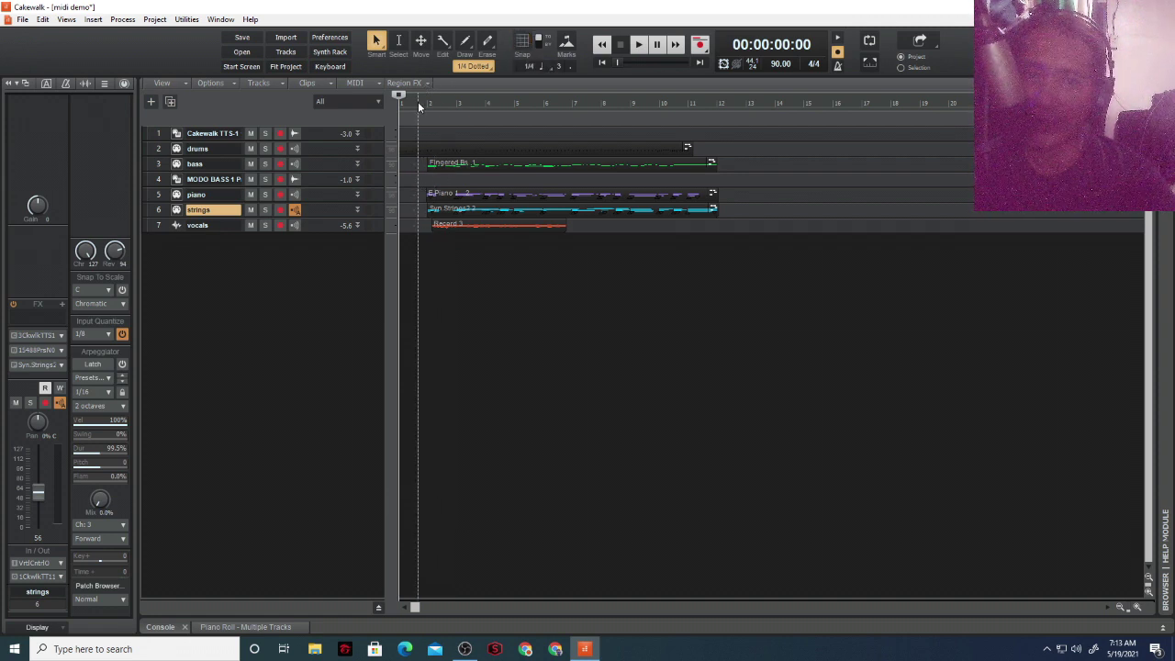
pyautogui.moveTo(430, 104); pyautogui.dragTo(725, 126)
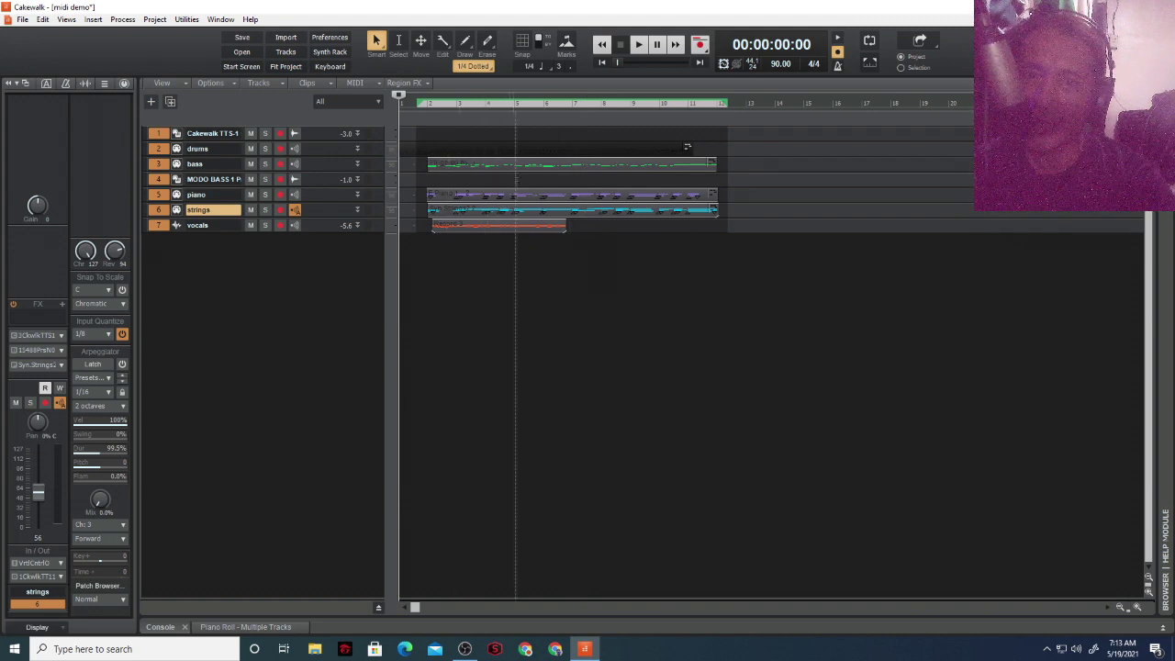
# Locate the audio export command for the selected range without running it
pyautogui.click(22, 19)
pyautogui.moveTo(77, 157)
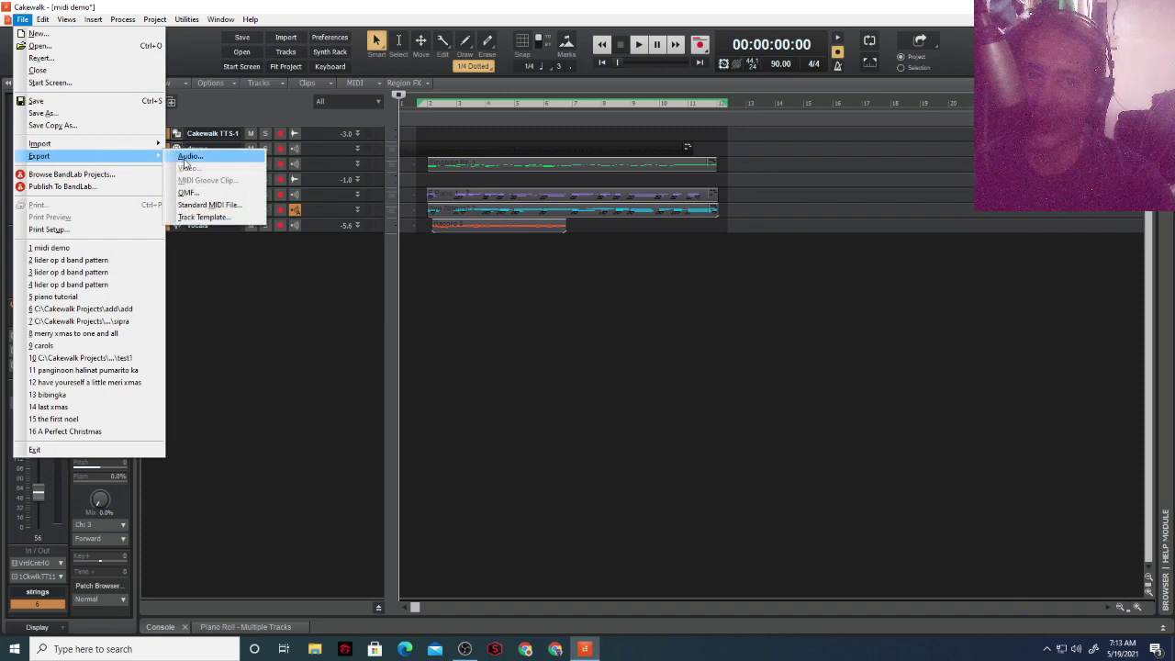
pyautogui.click(331, 7)
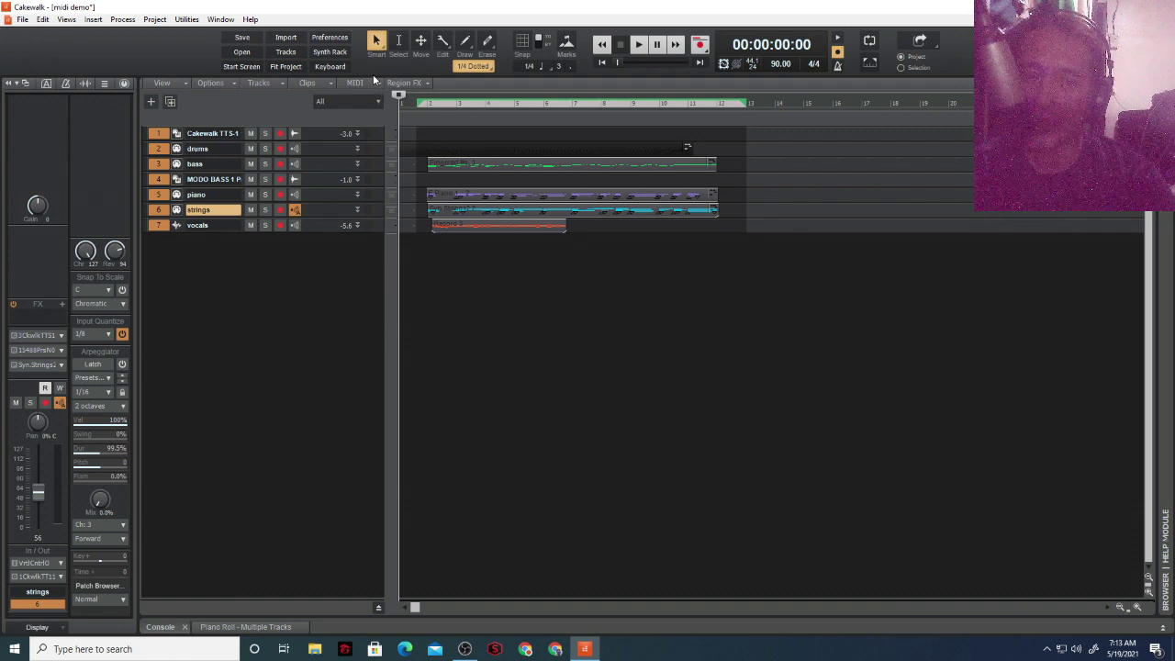
# Turn on snap and set the time selection from one beat before measure 2 to one beat past the start of measure 12
pyautogui.press('n')
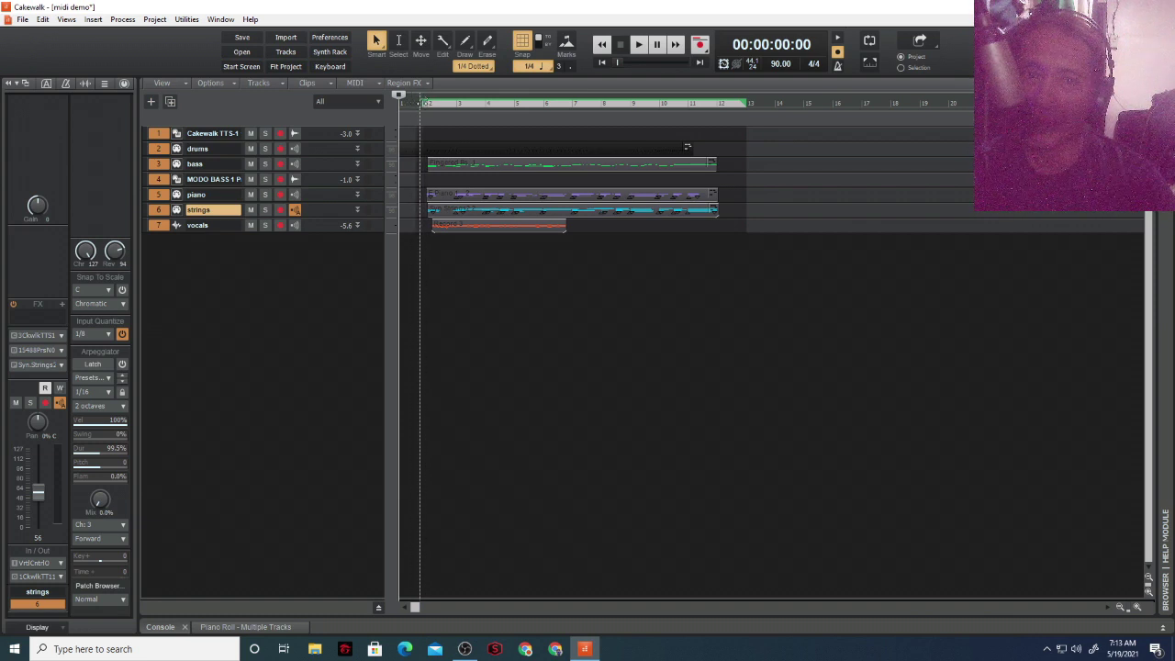
pyautogui.moveTo(739, 110)
pyautogui.mouseDown()
pyautogui.moveTo(747, 103)
pyautogui.moveTo(680, 121)
pyautogui.mouseUp()
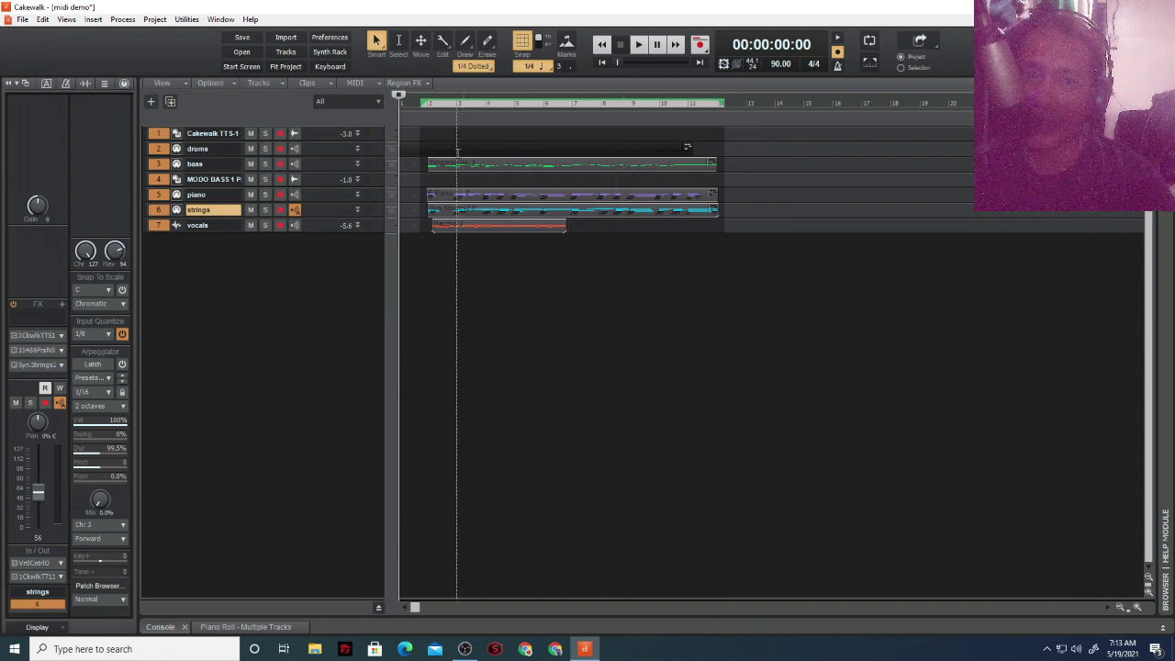
# Locate the audio export command for the snapped selection without running it, and switch to the OBS window
pyautogui.click(23, 21)
pyautogui.moveTo(90, 160)
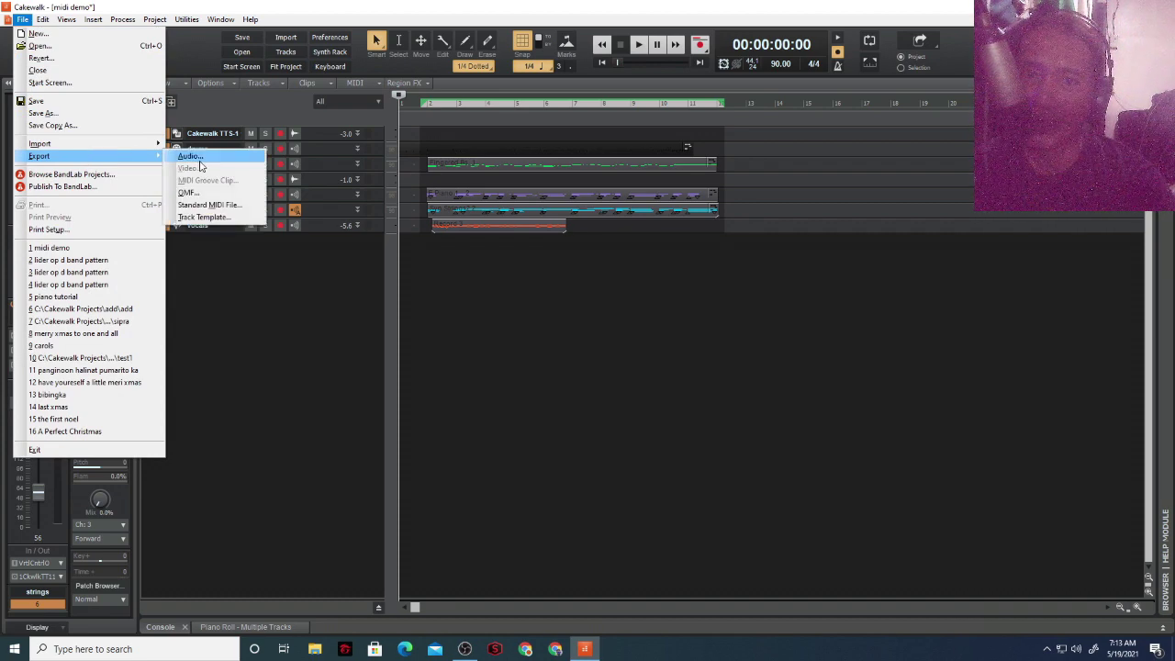
pyautogui.click(186, 19)
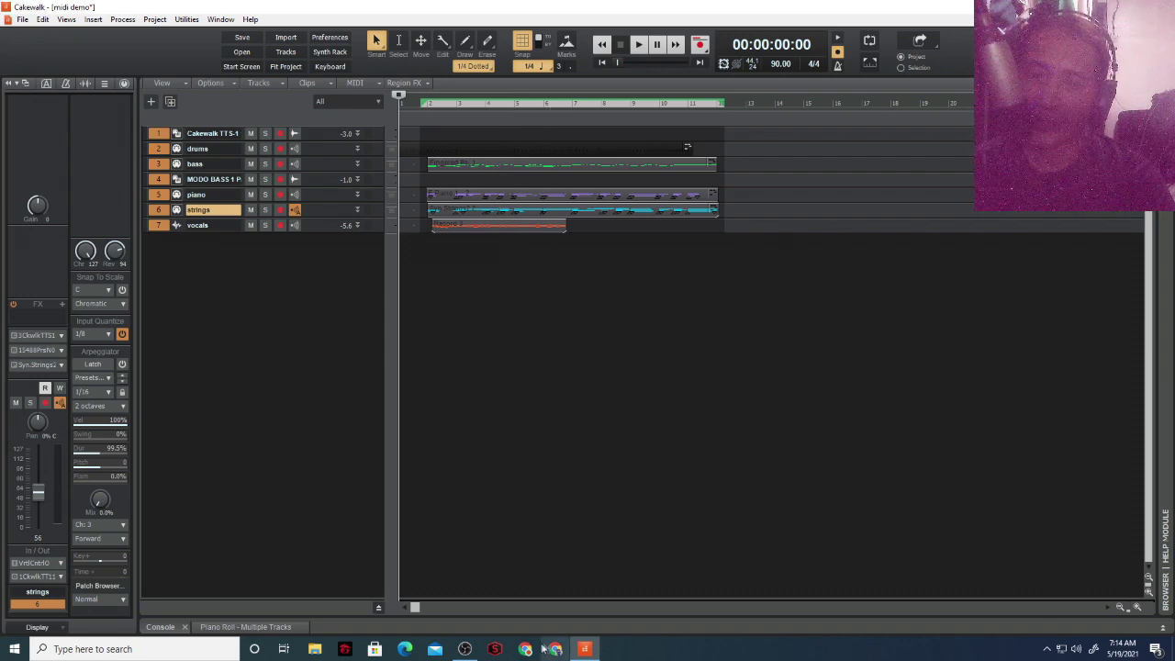
pyautogui.click(464, 649)
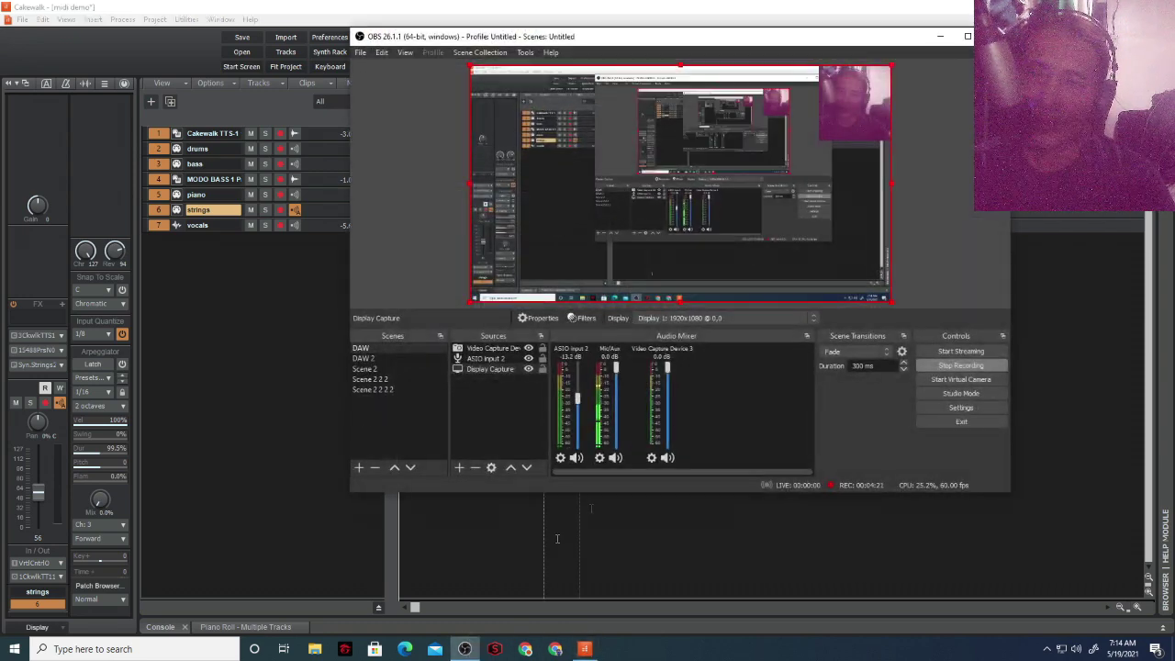